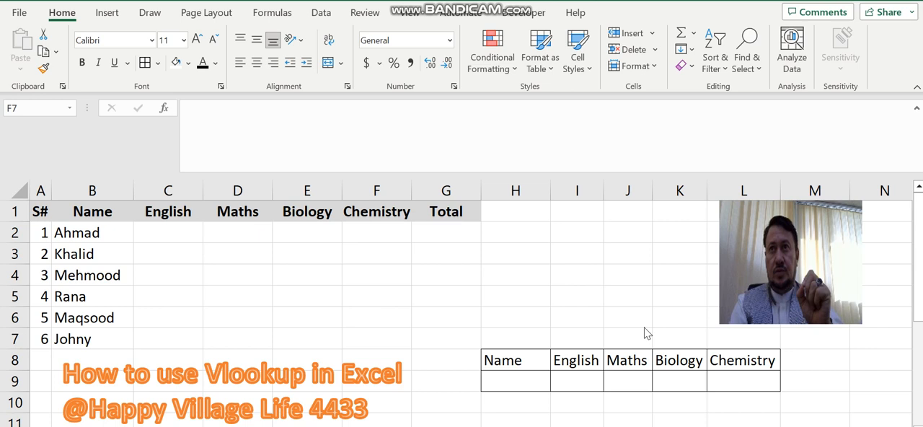
# Examine the student names, the subject and total columns, and the empty Name lookup cell
pyautogui.click(509, 380)
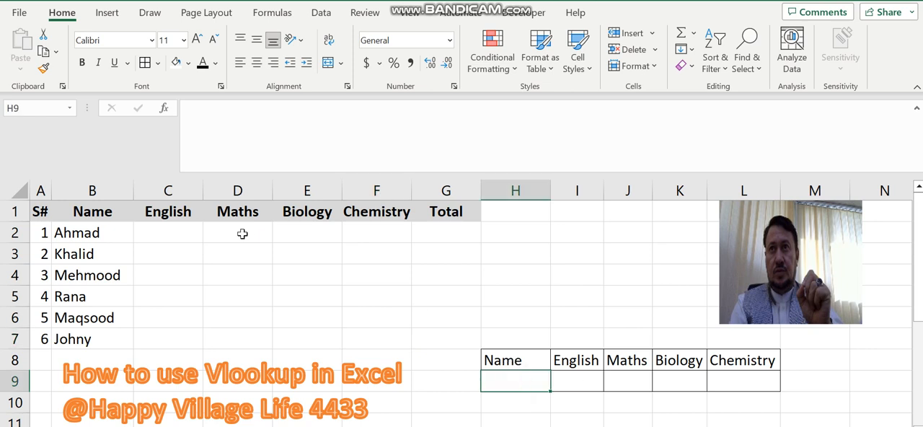
pyautogui.click(102, 230)
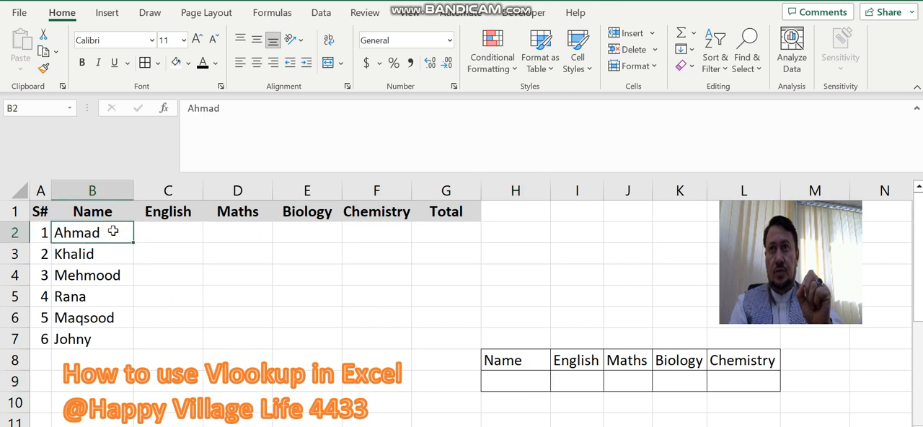
pyautogui.click(157, 254)
pyautogui.moveTo(113, 234); pyautogui.dragTo(96, 337)
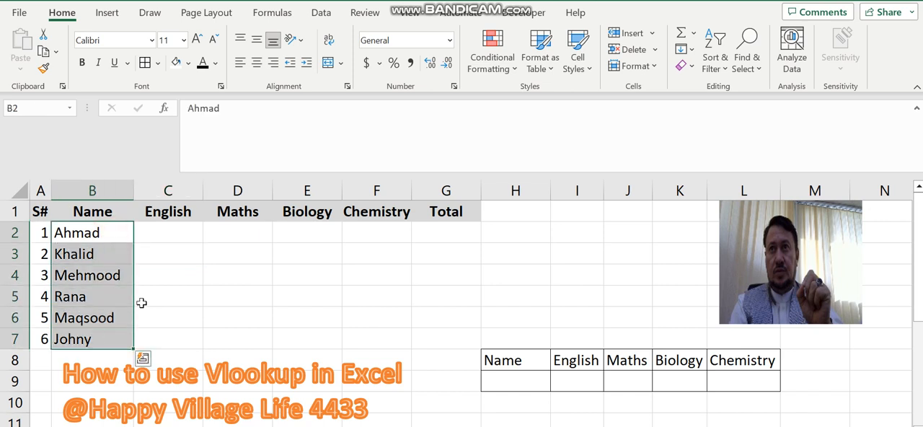
pyautogui.click(177, 216)
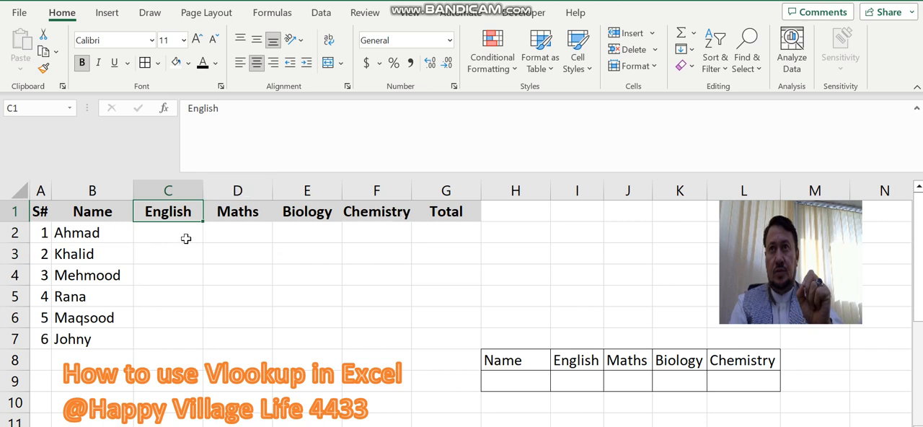
pyautogui.click(442, 237)
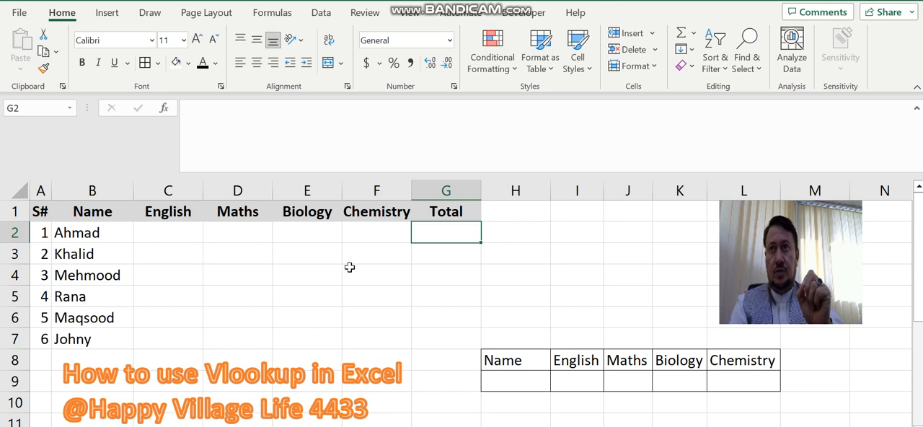
pyautogui.click(513, 382)
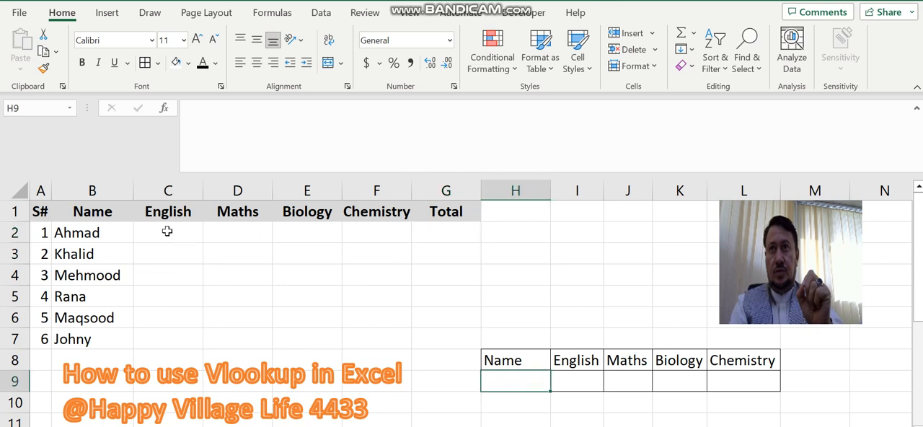
# Fill all the mark cells C2:F7 at once with the formula =RANDBETWEEN(33,99)
pyautogui.moveTo(165, 230); pyautogui.dragTo(393, 340)
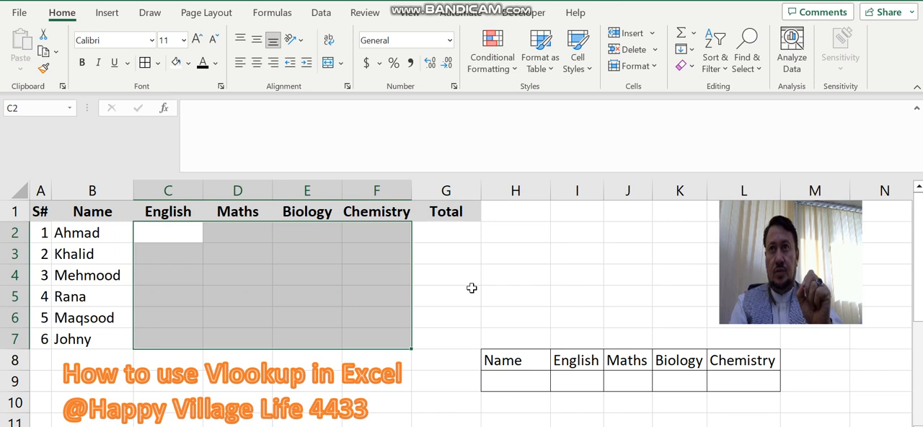
pyautogui.write('=')
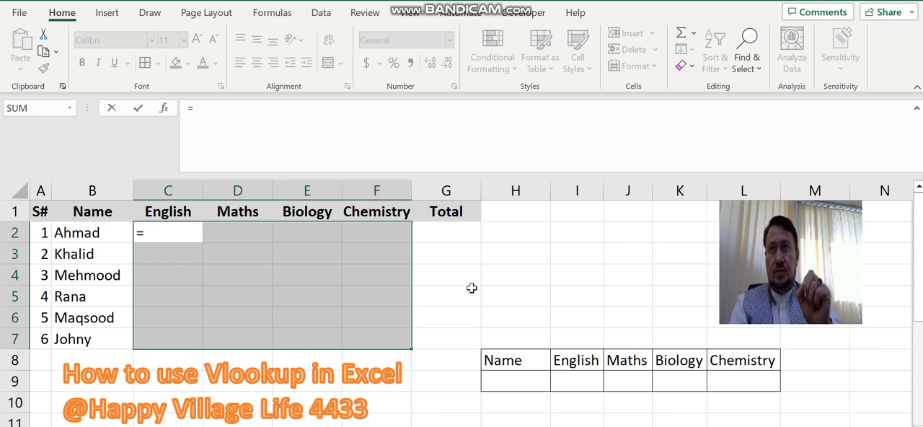
pyautogui.write('rand')
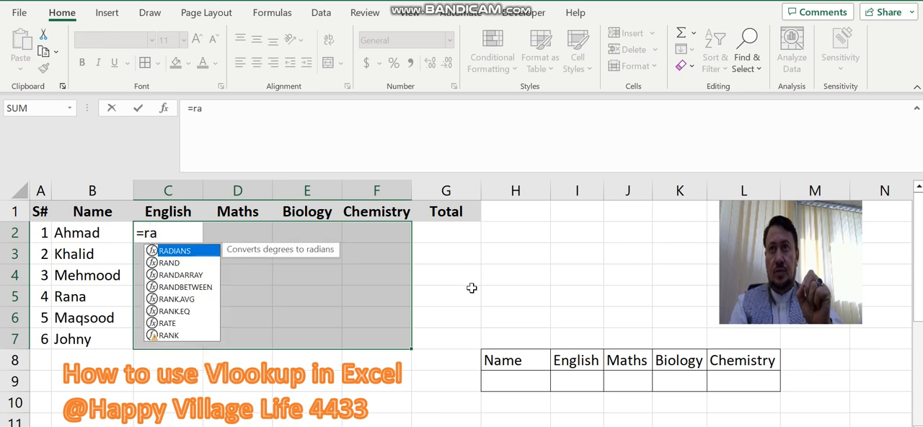
pyautogui.press('Down')
pyautogui.press('Down')
pyautogui.press('Tab')
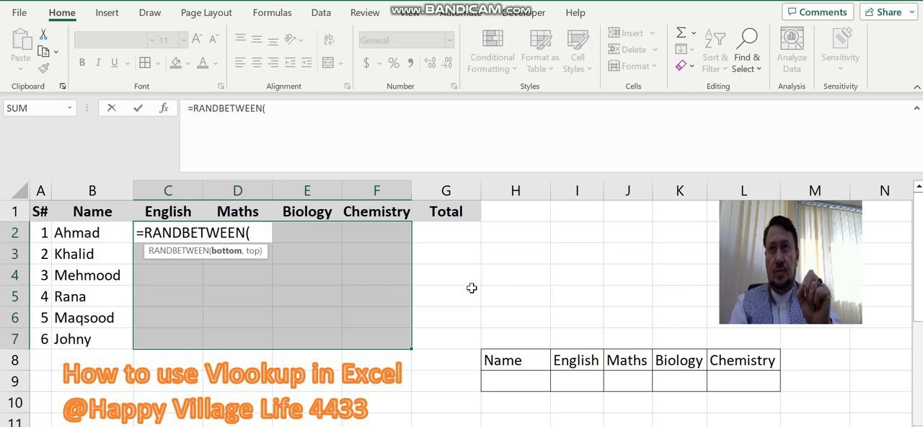
pyautogui.write('33,')
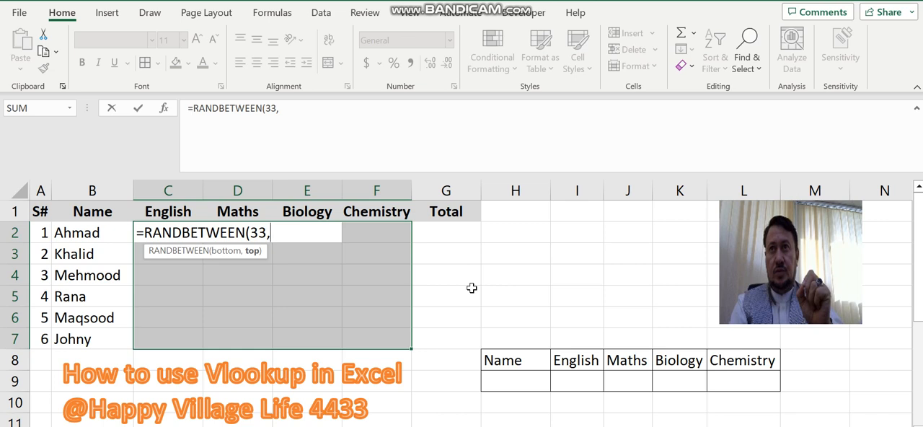
pyautogui.write('99)')
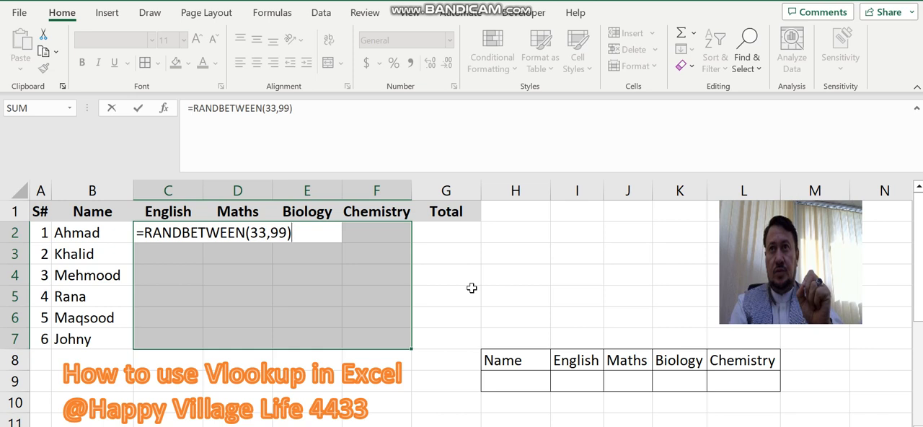
pyautogui.hotkey('ctrl', 'Return')
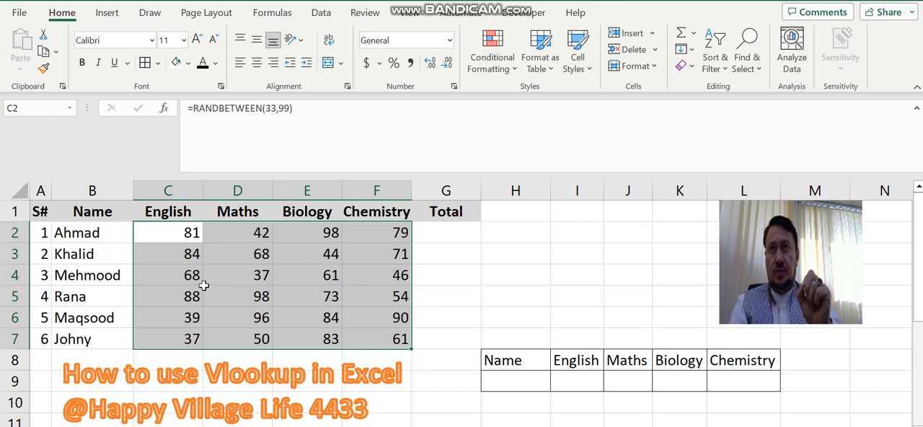
# Enter an equals sign in the empty cell H4 and delete it again to make the random marks recalculate
pyautogui.click(256, 257)
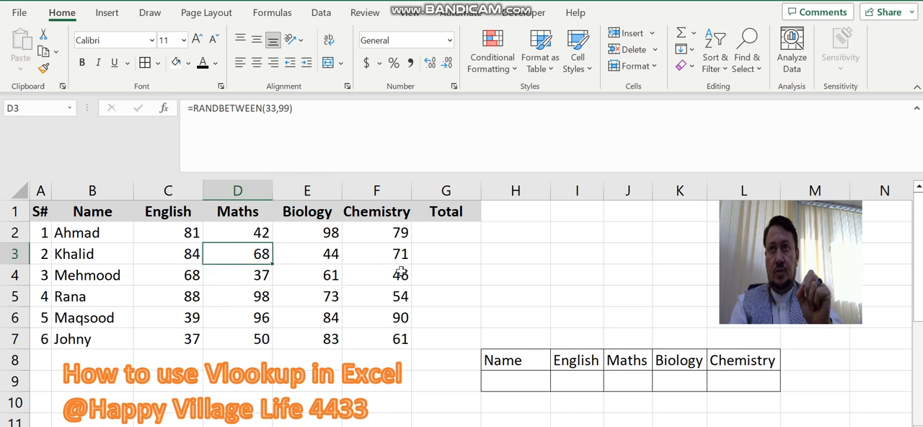
pyautogui.click(515, 276)
pyautogui.doubleClick(515, 275)
pyautogui.write('=')
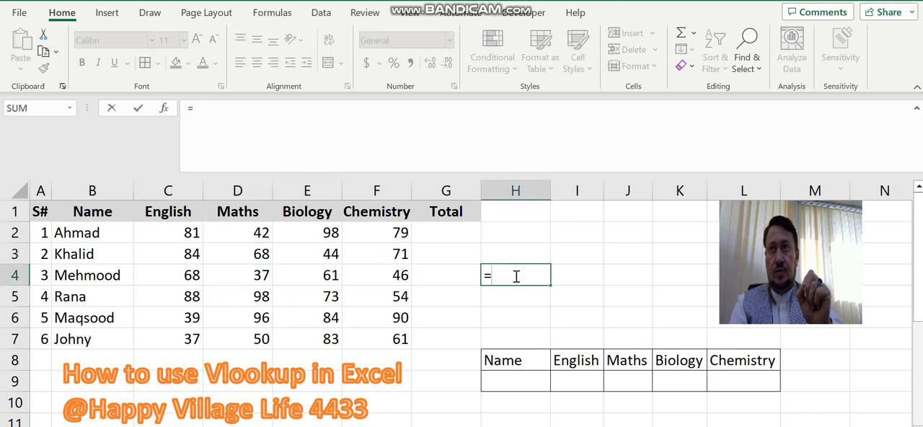
pyautogui.press('Return')
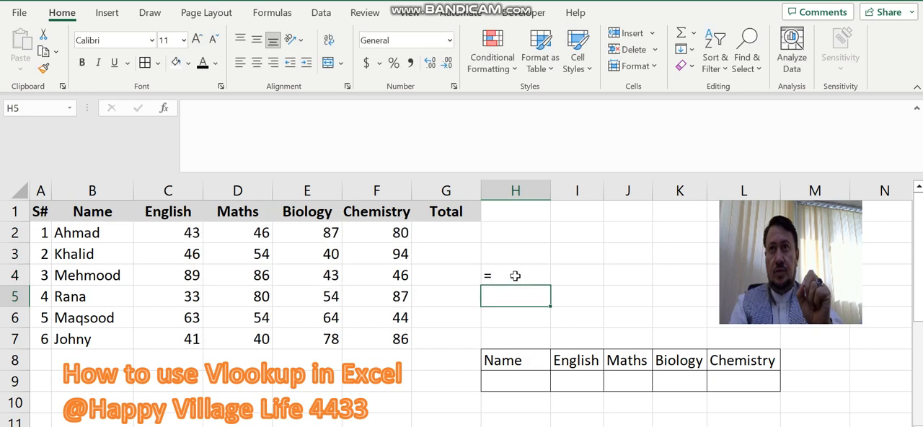
pyautogui.click(515, 275)
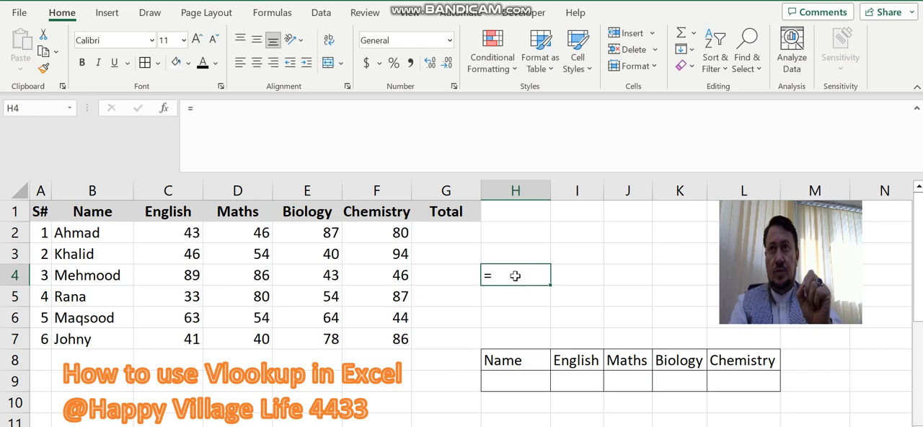
pyautogui.press('Delete')
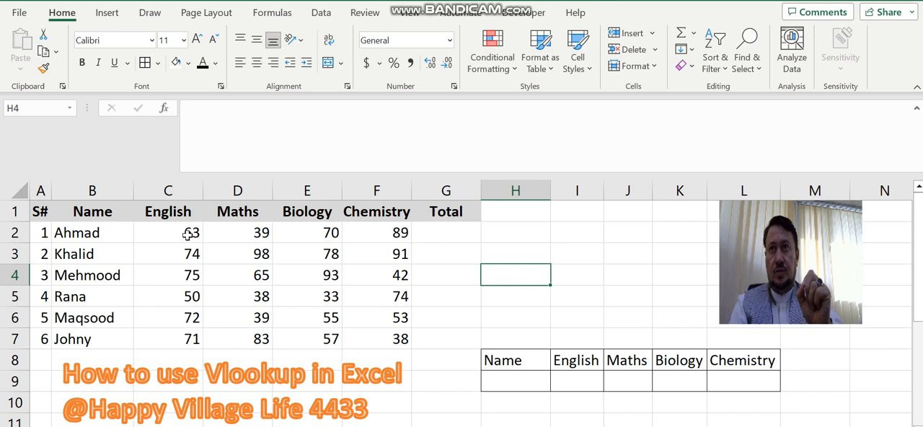
# Replace the formulas in C2:F7 with fixed numbers using Paste Special Values, and check several mark cells
pyautogui.moveTo(196, 242); pyautogui.dragTo(397, 339)
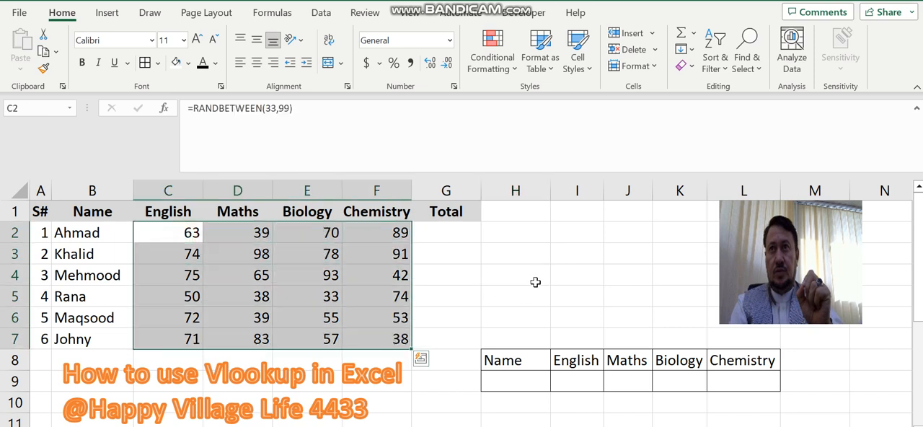
pyautogui.hotkey('ctrl', 'c')
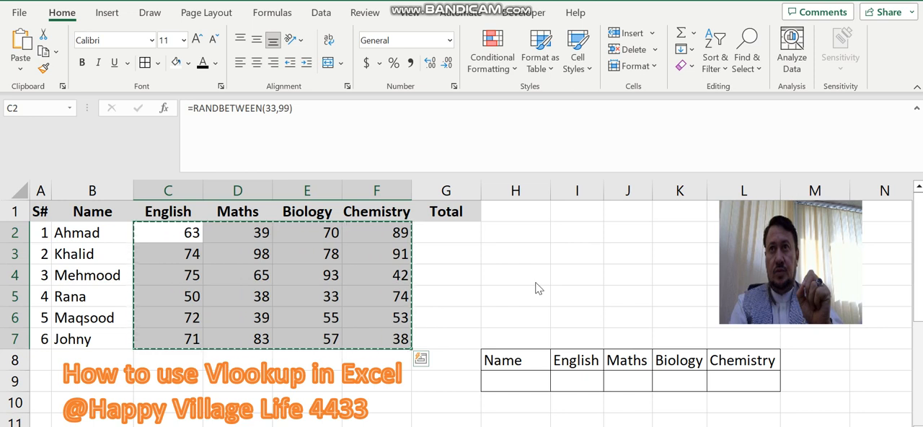
pyautogui.press('alt')
pyautogui.press('v')
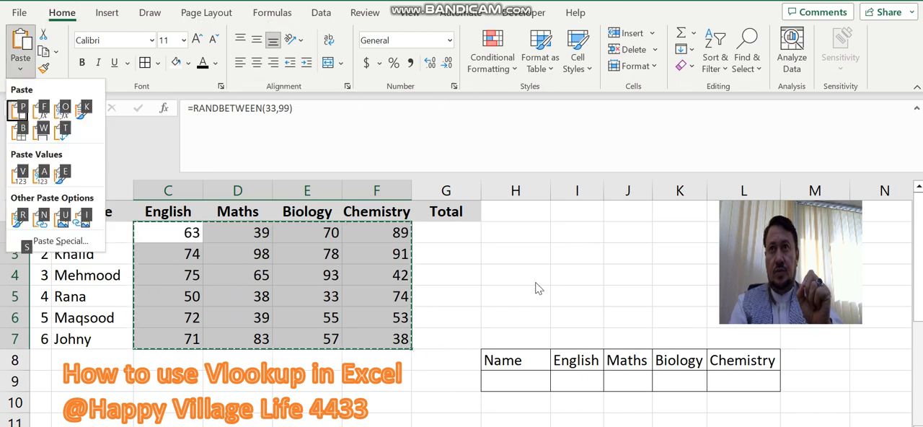
pyautogui.press('s')
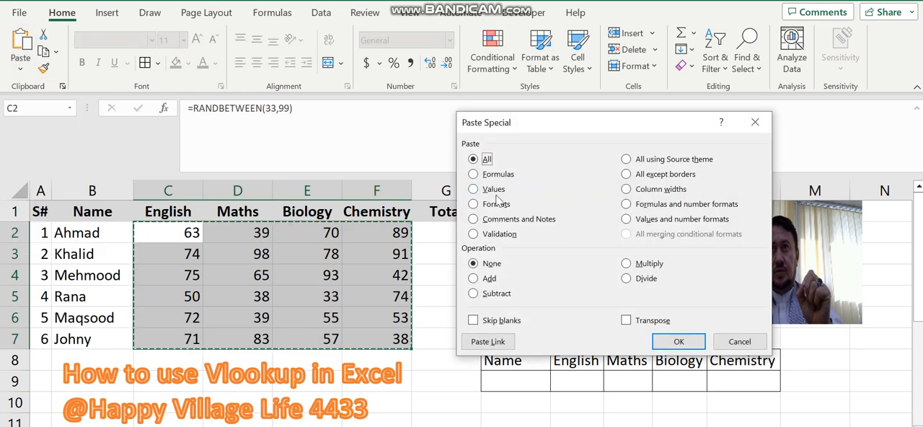
pyautogui.click(494, 190)
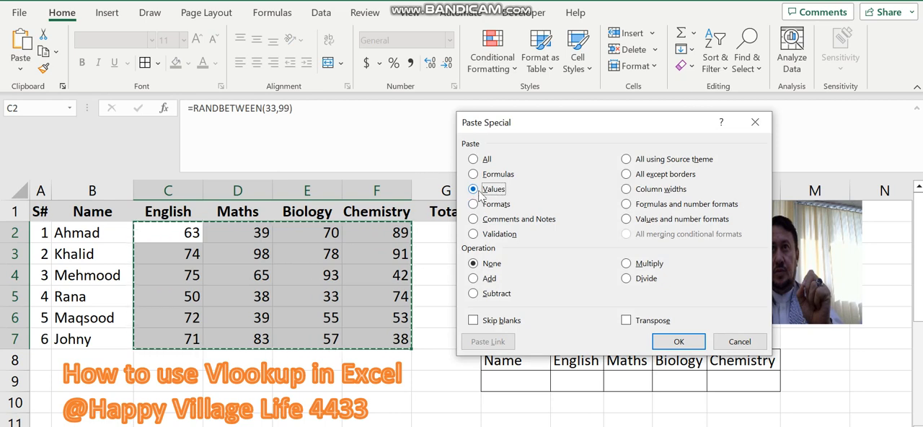
pyautogui.click(665, 345)
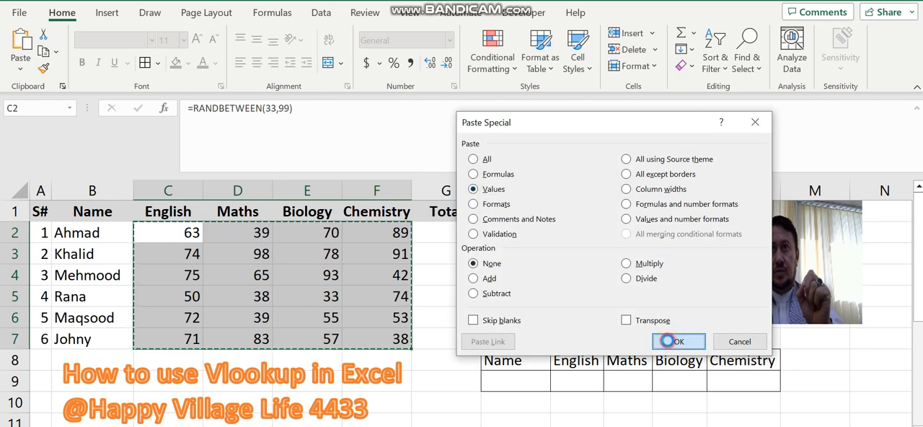
pyautogui.click(307, 274)
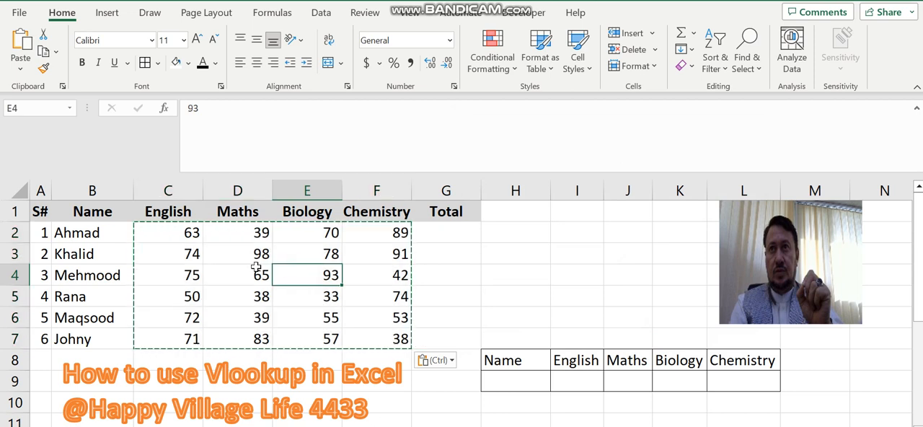
pyautogui.press('Escape')
pyautogui.click(188, 233)
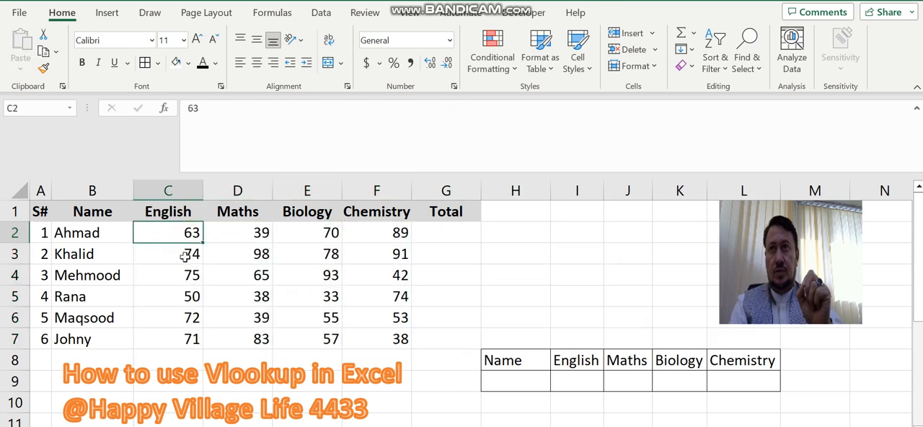
pyautogui.click(239, 250)
pyautogui.click(193, 255)
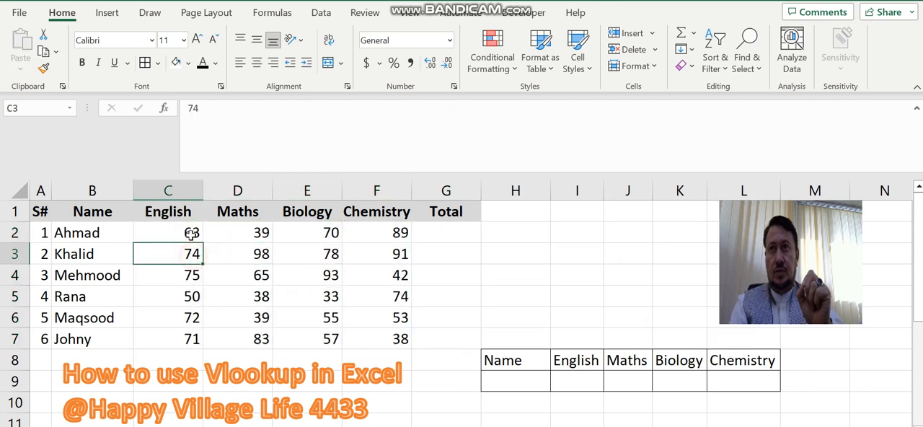
pyautogui.click(313, 232)
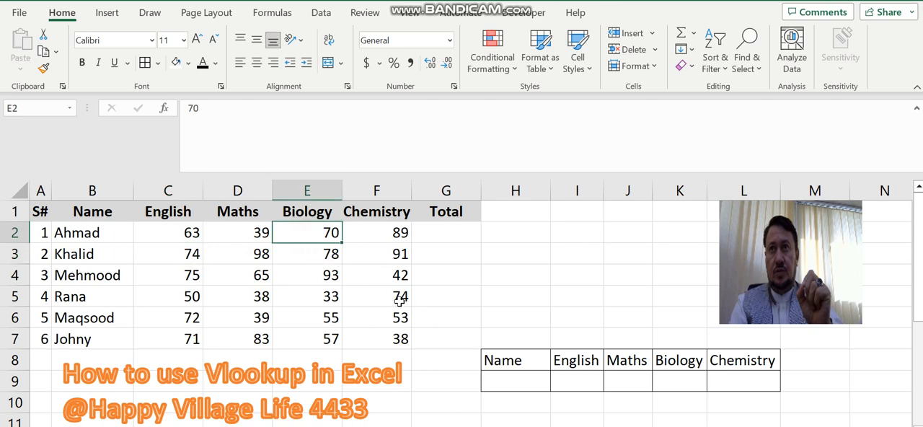
# Start a formula in cell I9 under English with a VLOOKUP nested inside IFERROR
pyautogui.click(515, 377)
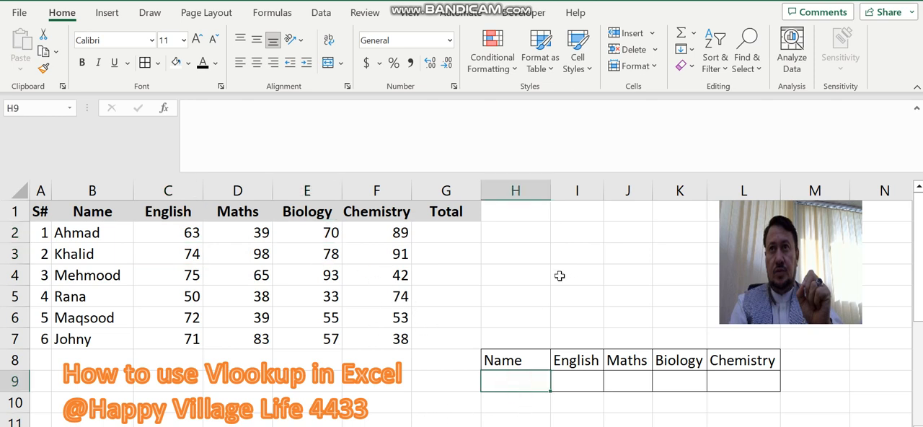
pyautogui.click(585, 380)
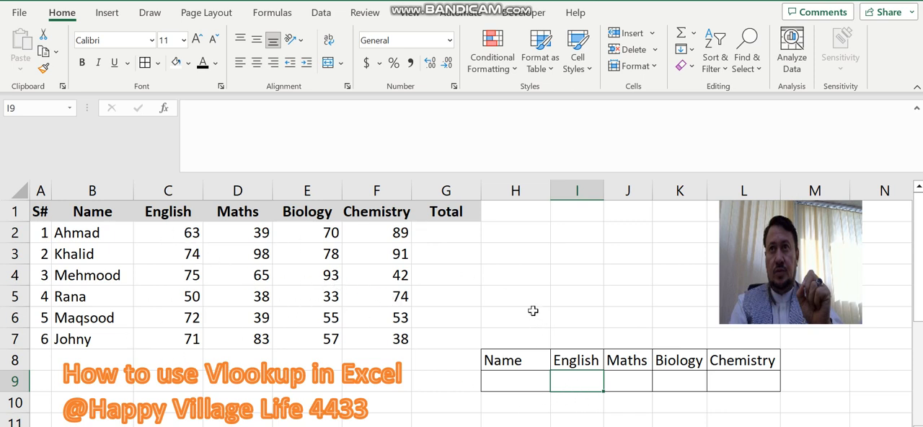
pyautogui.write('=')
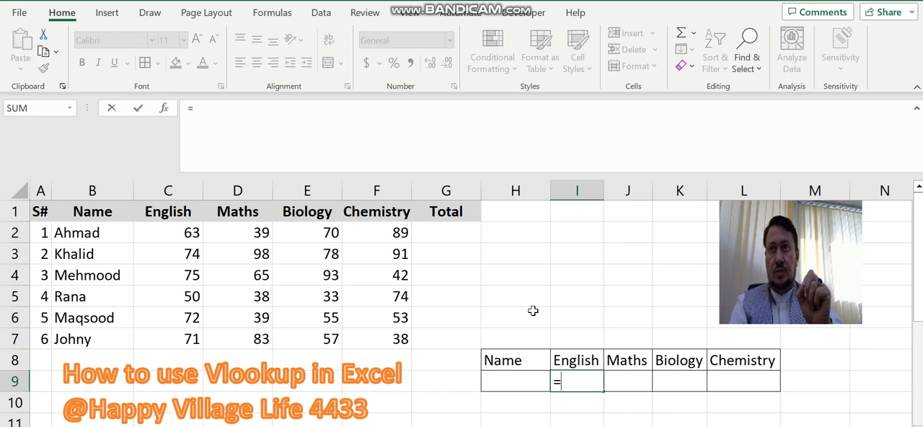
pyautogui.write('ifer')
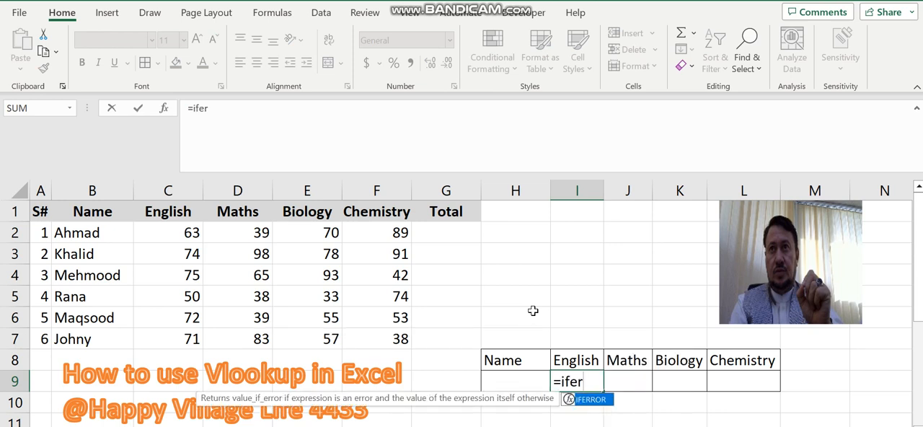
pyautogui.press('Tab')
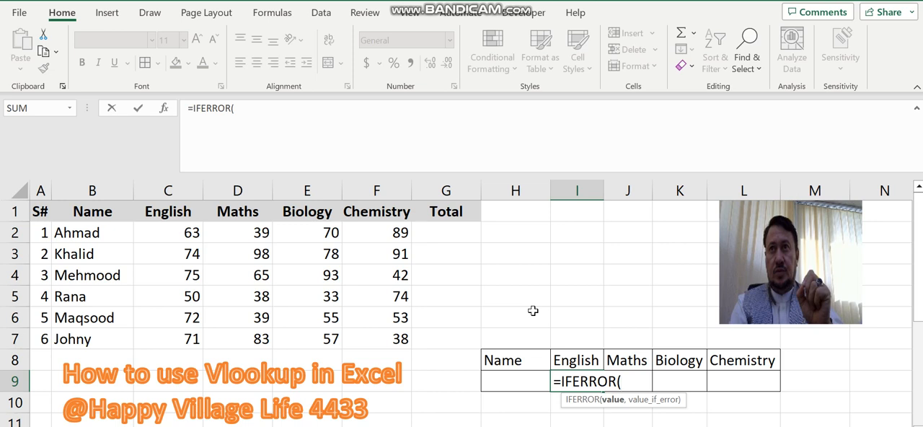
pyautogui.write('vl')
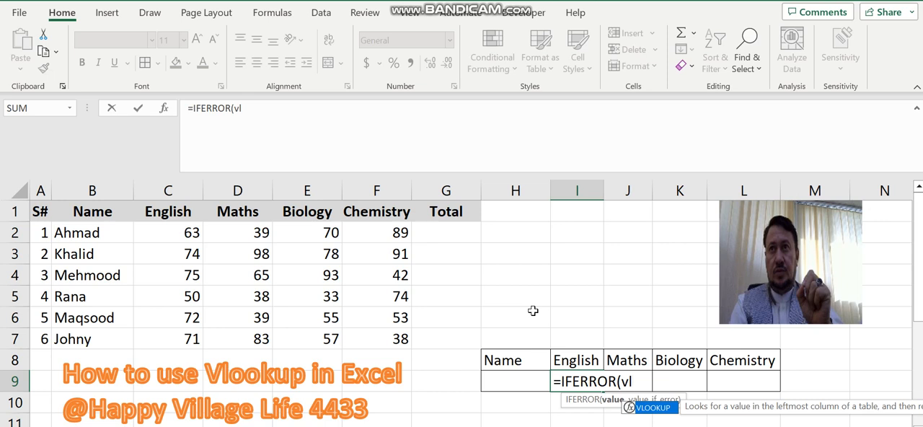
pyautogui.press('Tab')
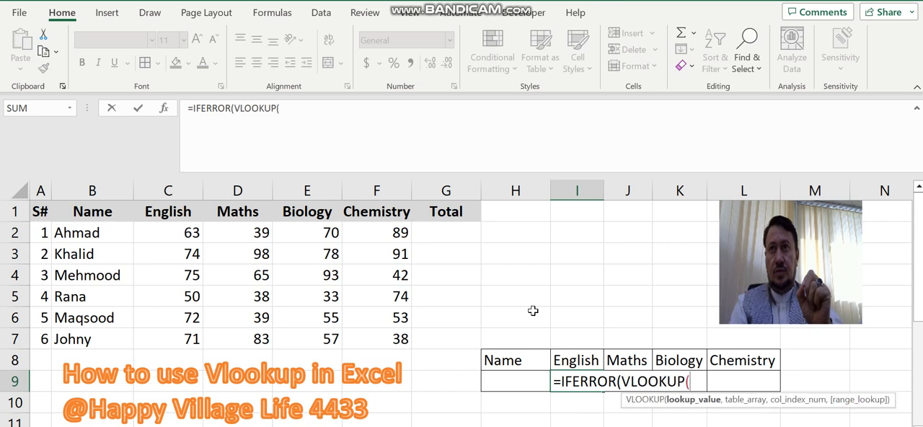
# Set the VLOOKUP lookup value to the Name cell H9 with its column locked as $H9
pyautogui.click(515, 384)
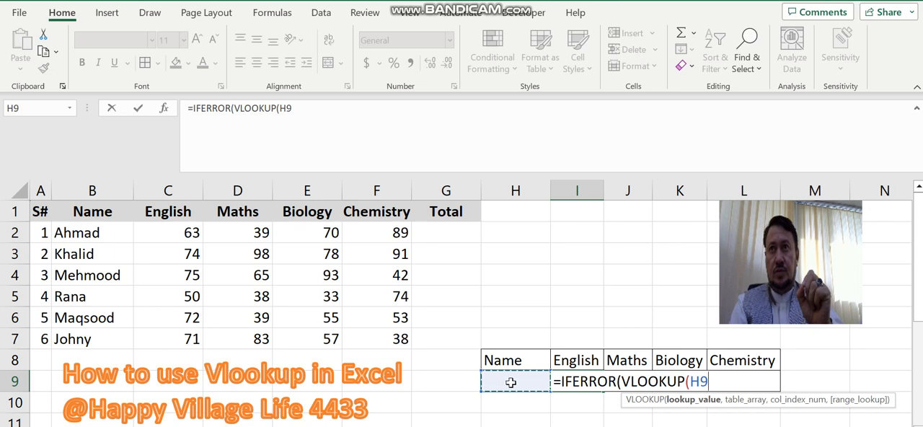
pyautogui.click(281, 112)
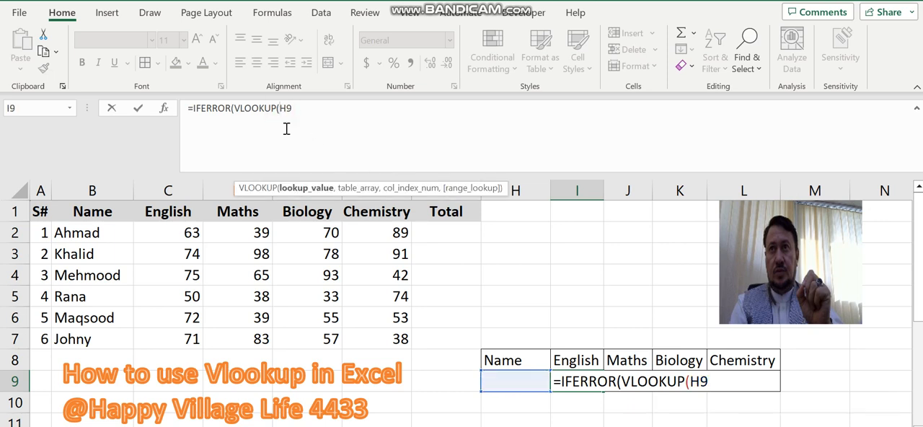
pyautogui.write('$')
pyautogui.click(727, 384)
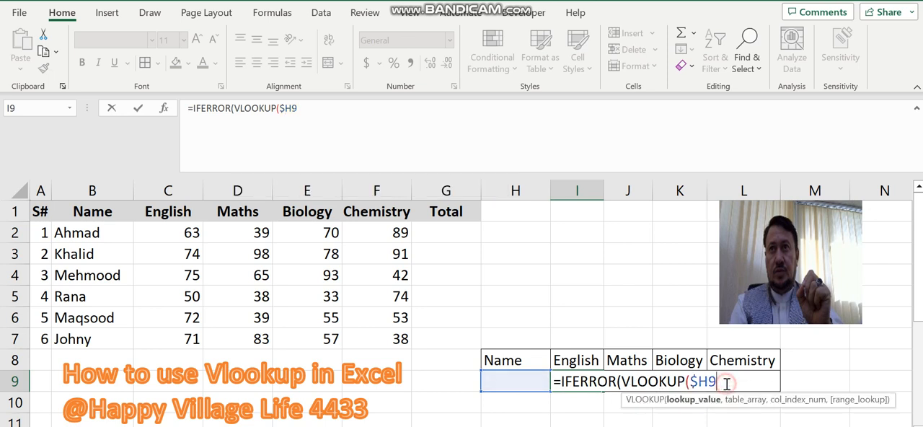
pyautogui.write(',')
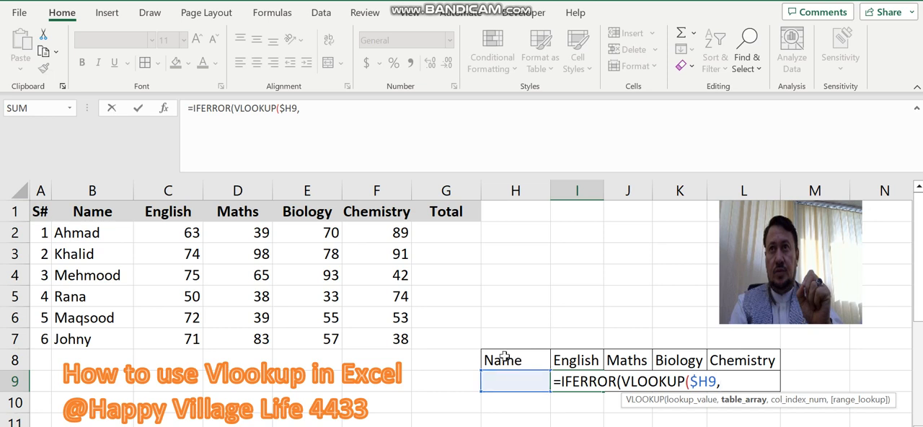
# Use the marks table B1:G7 as the VLOOKUP table array, locked as the absolute reference $B$1:$G$7
pyautogui.click(97, 210)
pyautogui.moveTo(97, 210); pyautogui.dragTo(453, 341)
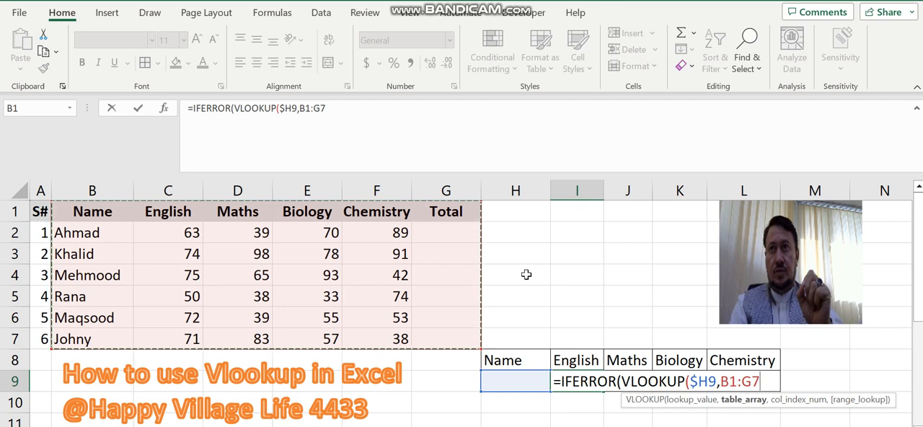
pyautogui.press('F4')
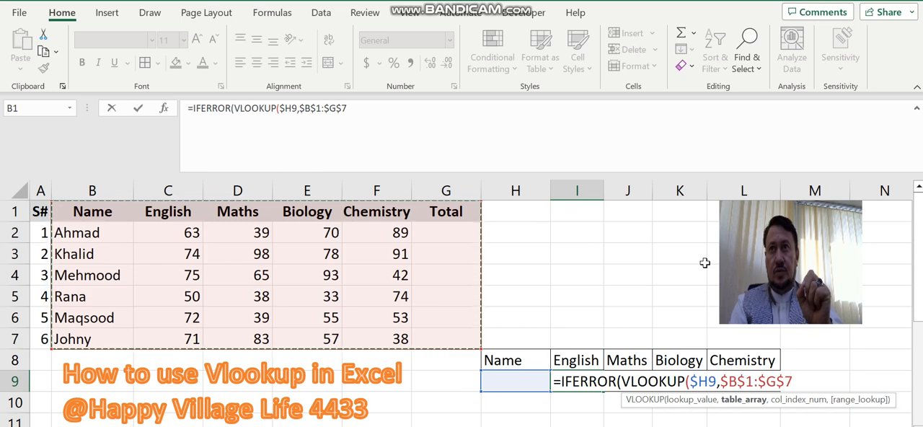
pyautogui.write(',{')
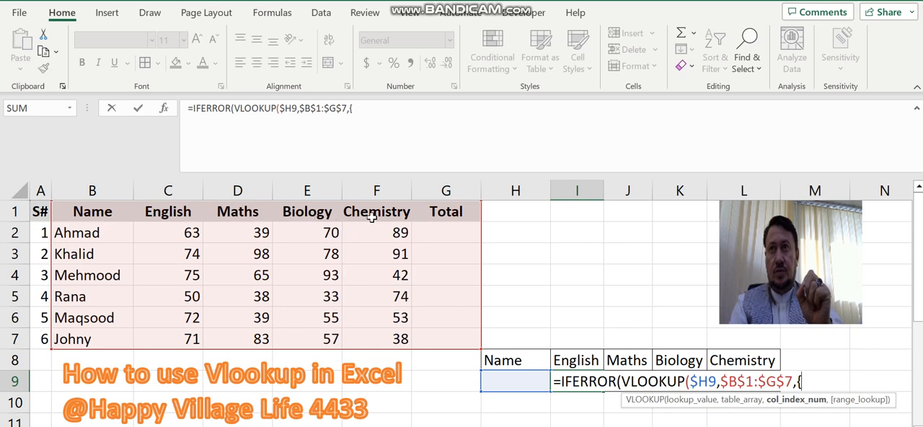
# Give VLOOKUP the array constant {2,3,4,5} as its column index so it returns all four subjects
pyautogui.write('2,3,4,5')
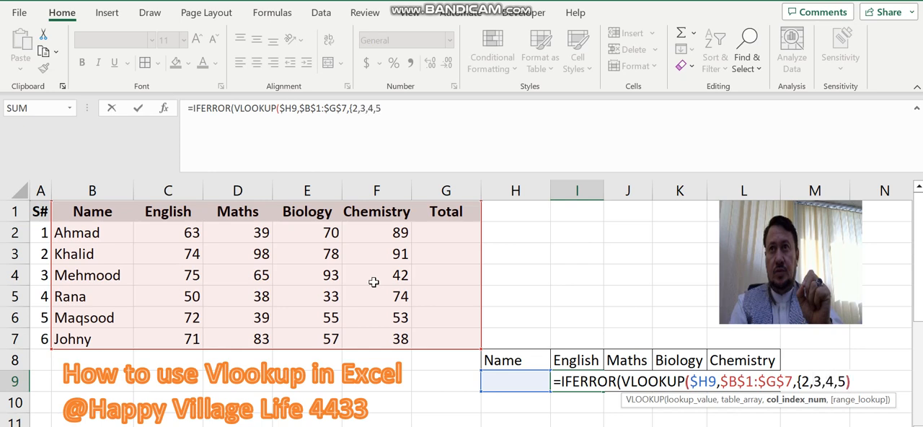
pyautogui.write(')')
pyautogui.press('BackSpace')
pyautogui.write('},')
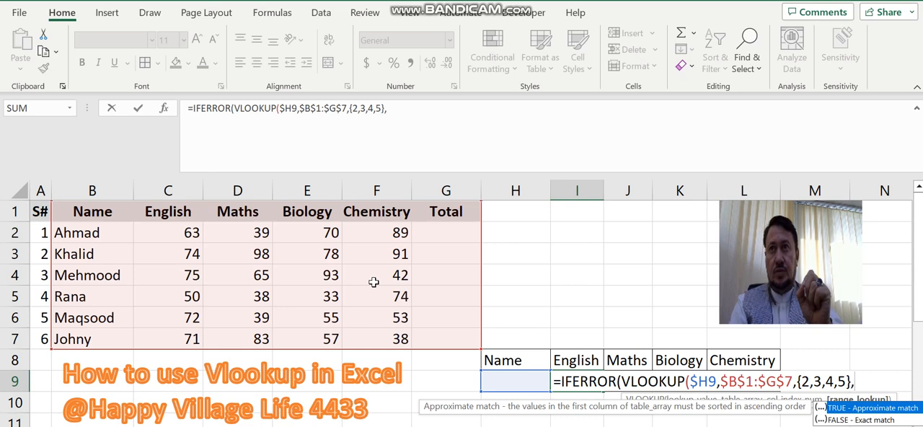
# Complete the I9 formula with a FALSE exact match and an empty string "" as the IFERROR fallback
pyautogui.press('Down')
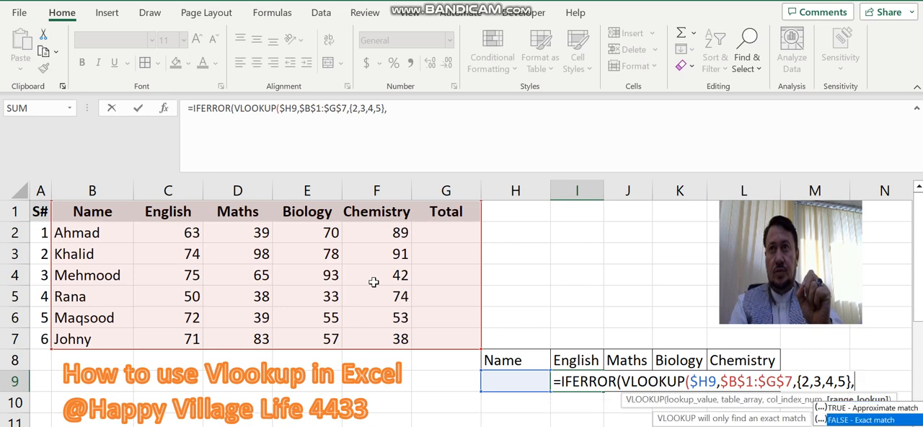
pyautogui.press('Tab')
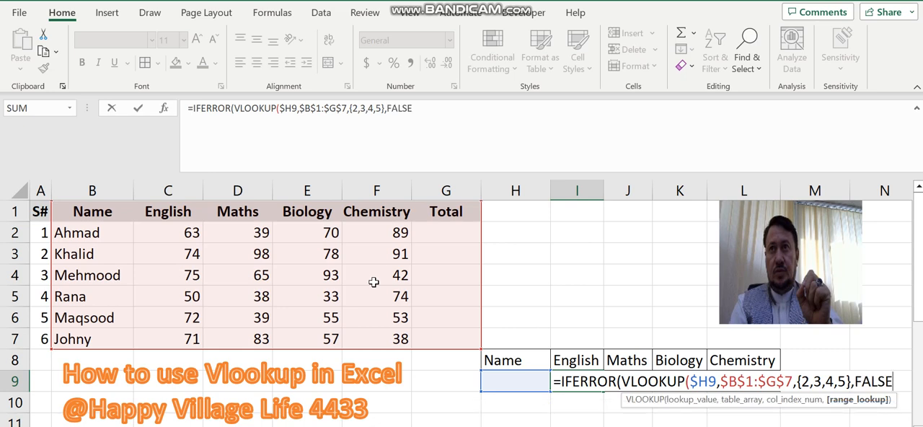
pyautogui.write(')')
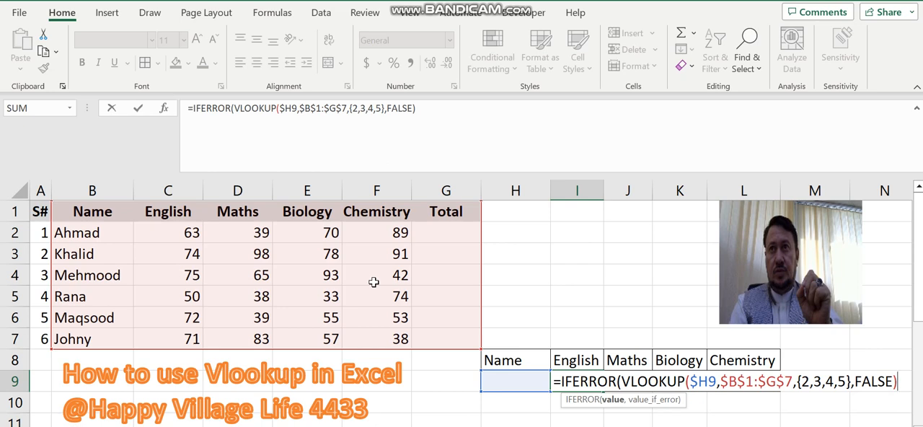
pyautogui.write(',')
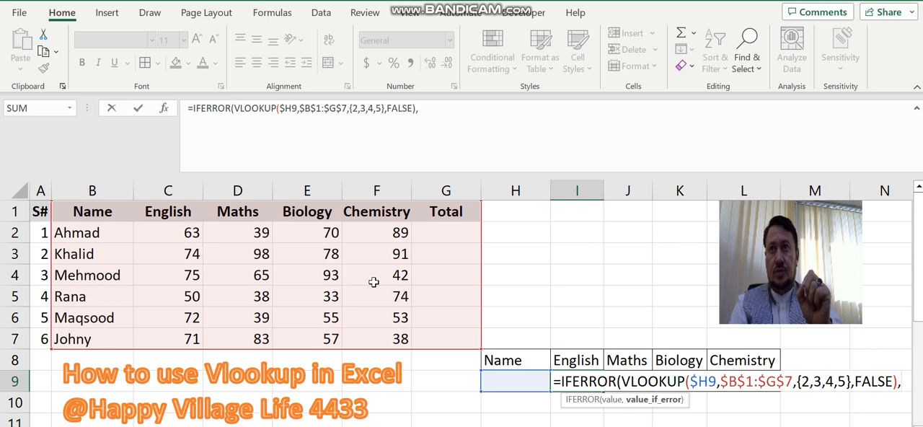
pyautogui.write('""')
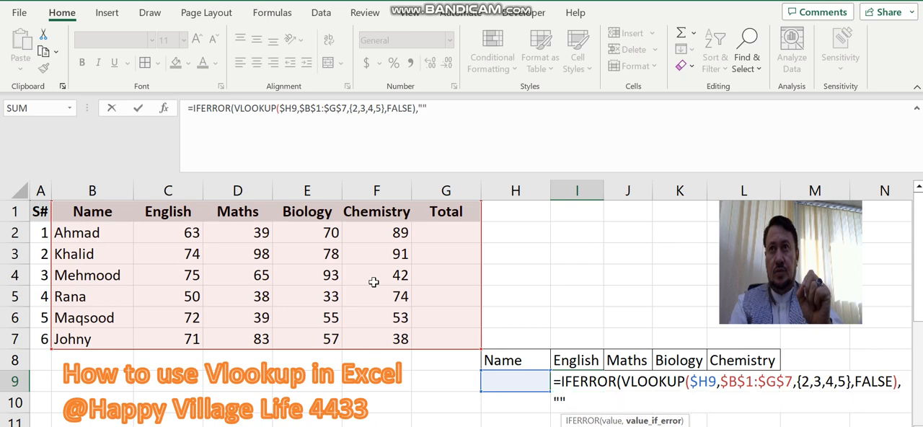
pyautogui.write(')')
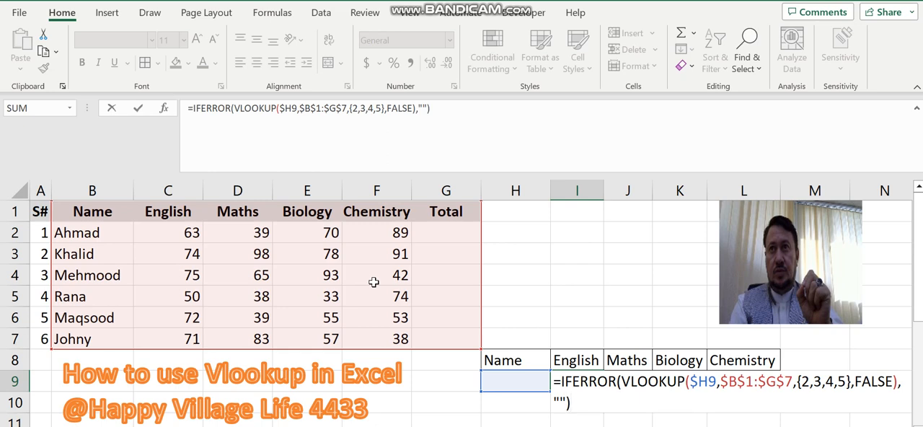
pyautogui.press('Return')
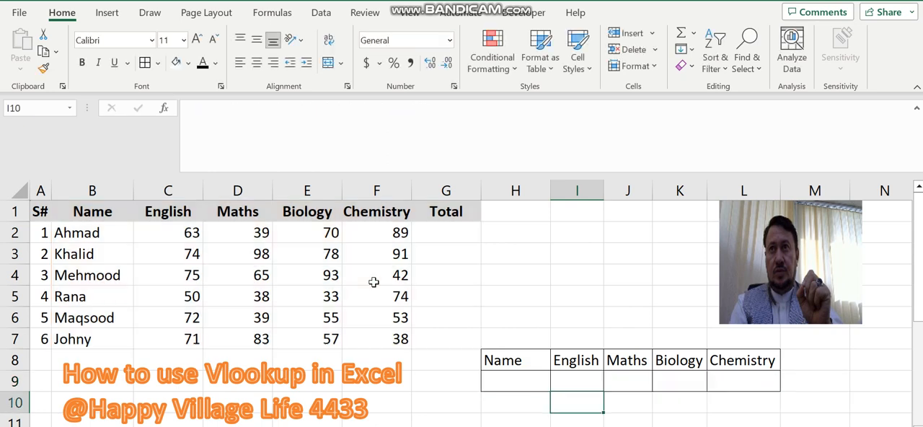
# Enter the fifth student's name in the lookup cell H9 and check the returned marks in I9:L9
pyautogui.click(533, 383)
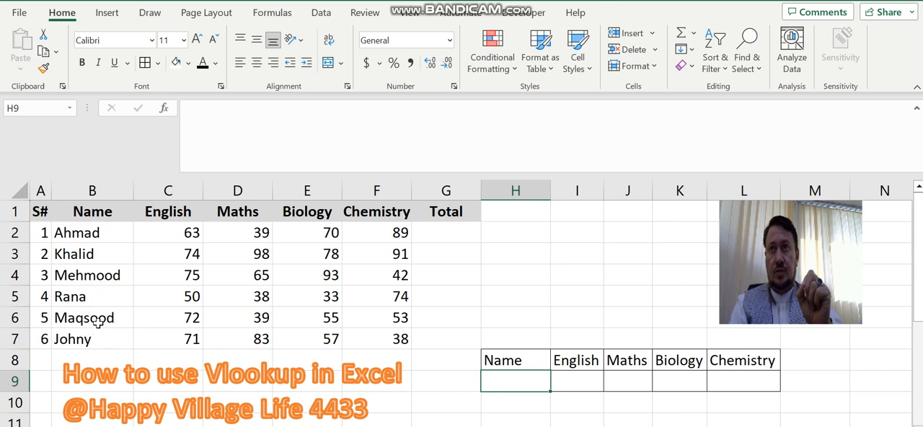
pyautogui.write('M')
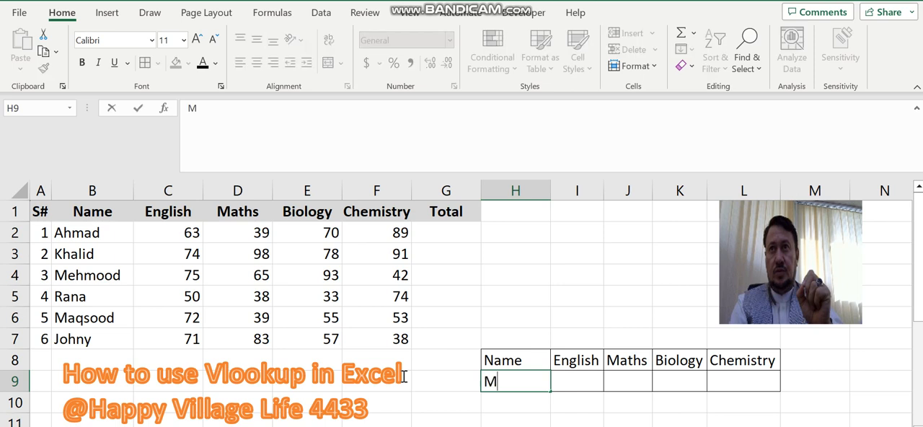
pyautogui.write('aqsood')
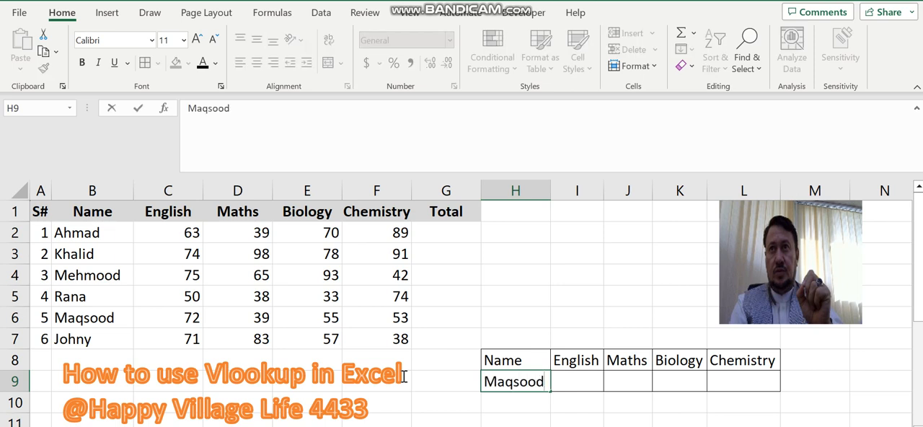
pyautogui.press('Return')
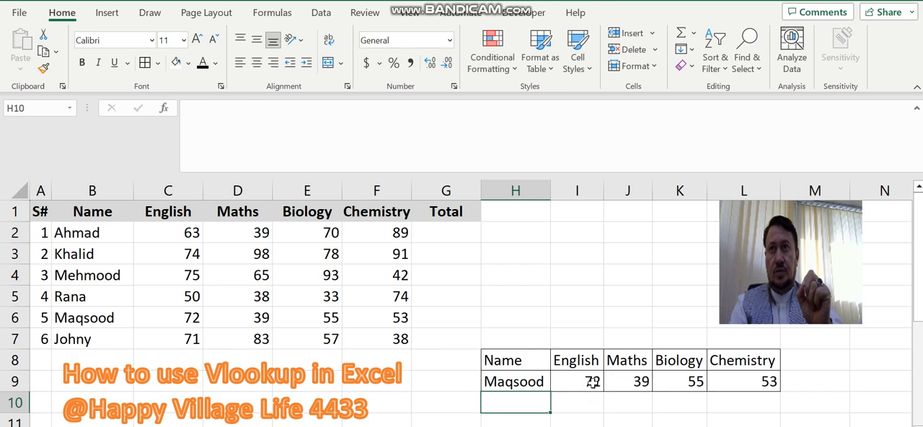
pyautogui.moveTo(587, 382); pyautogui.dragTo(729, 383)
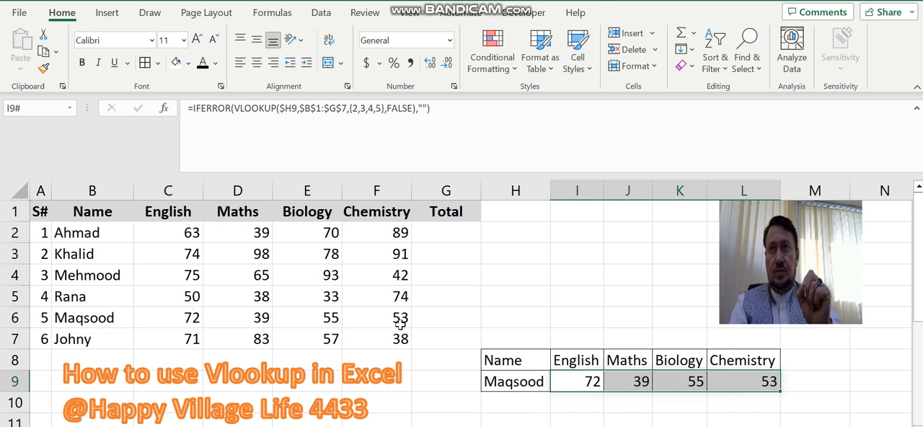
# Replace the name in H9 with the second student's name and check the returned marks in I9:L9
pyautogui.click(529, 380)
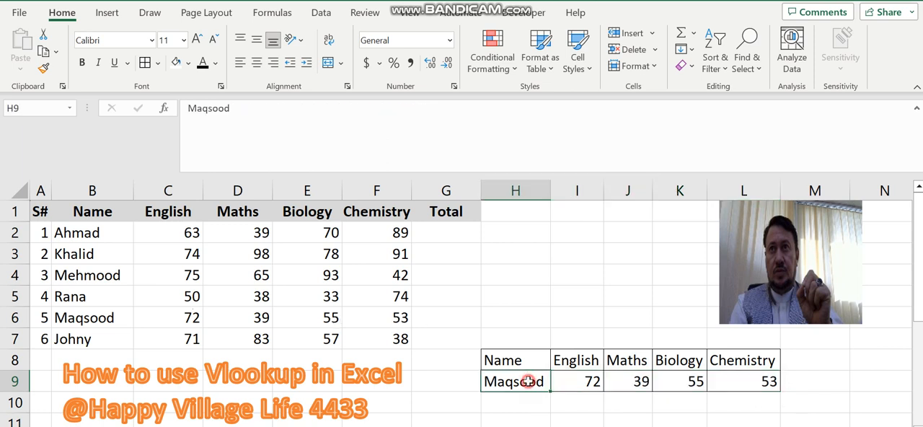
pyautogui.write('K')
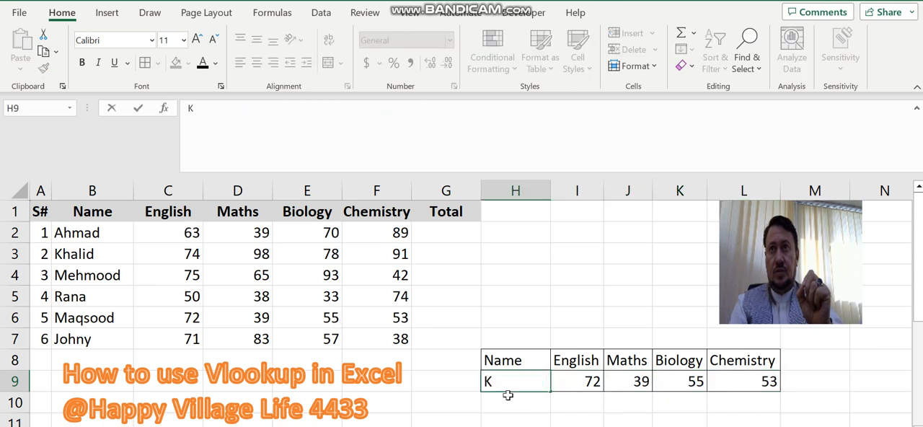
pyautogui.write('halid')
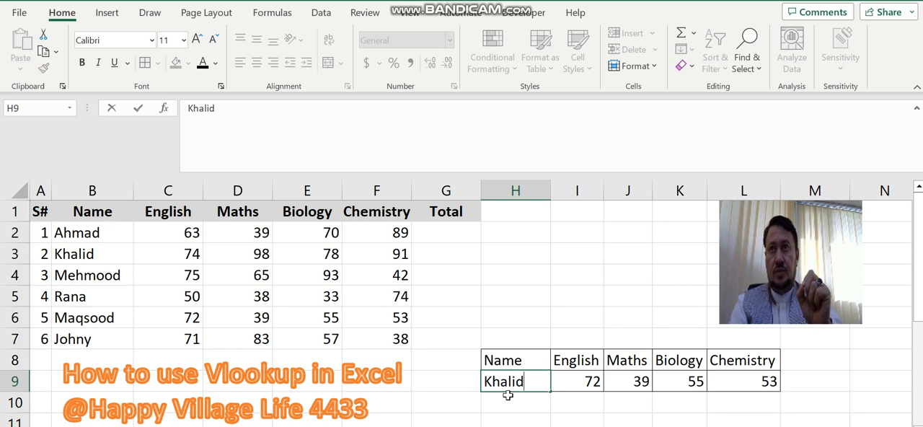
pyautogui.press('Return')
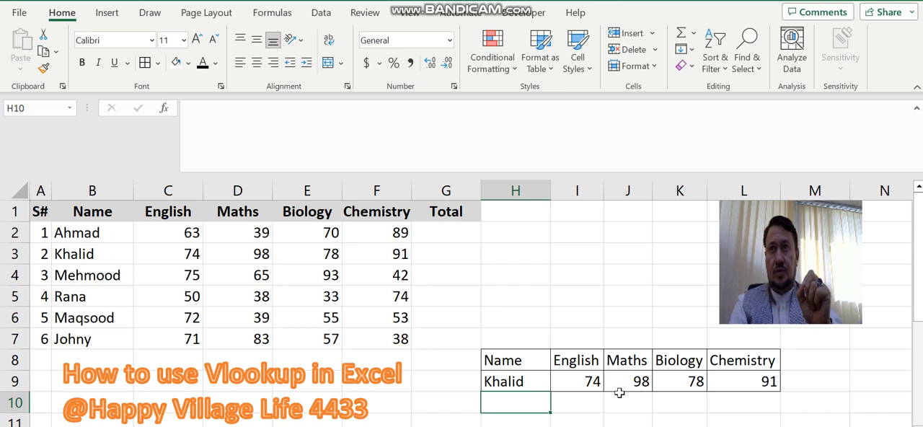
pyautogui.moveTo(581, 383); pyautogui.dragTo(766, 383)
pyautogui.click(639, 407)
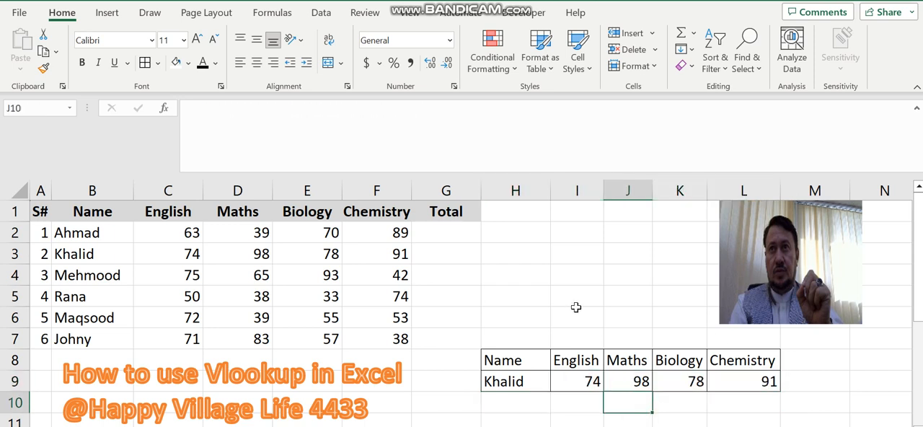